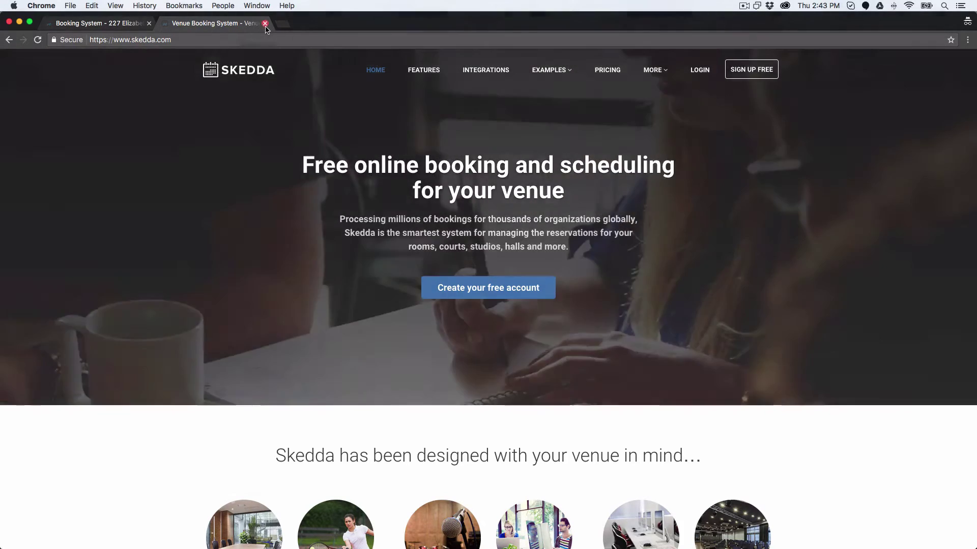
Close the Skedda homepage tab and inspect the registration page's web address
click(265, 24)
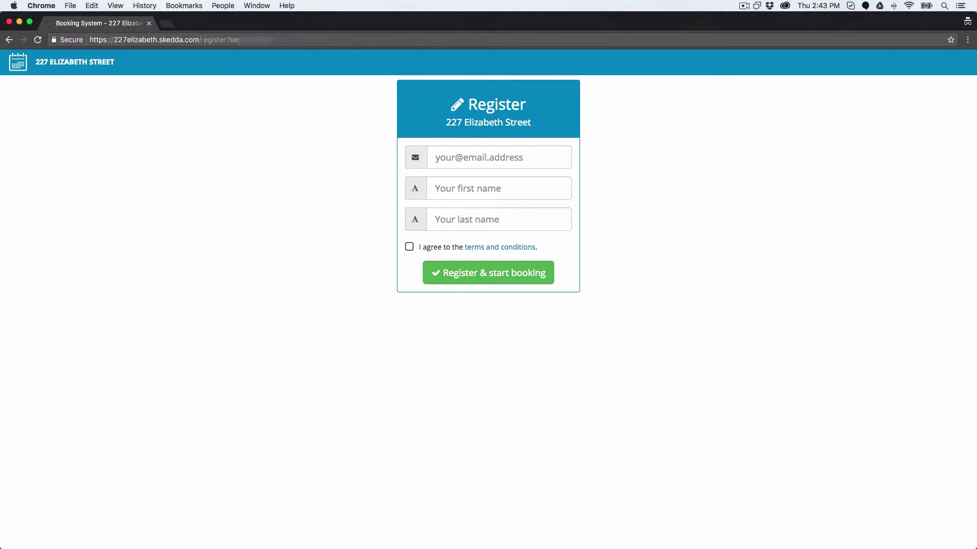
click(129, 41)
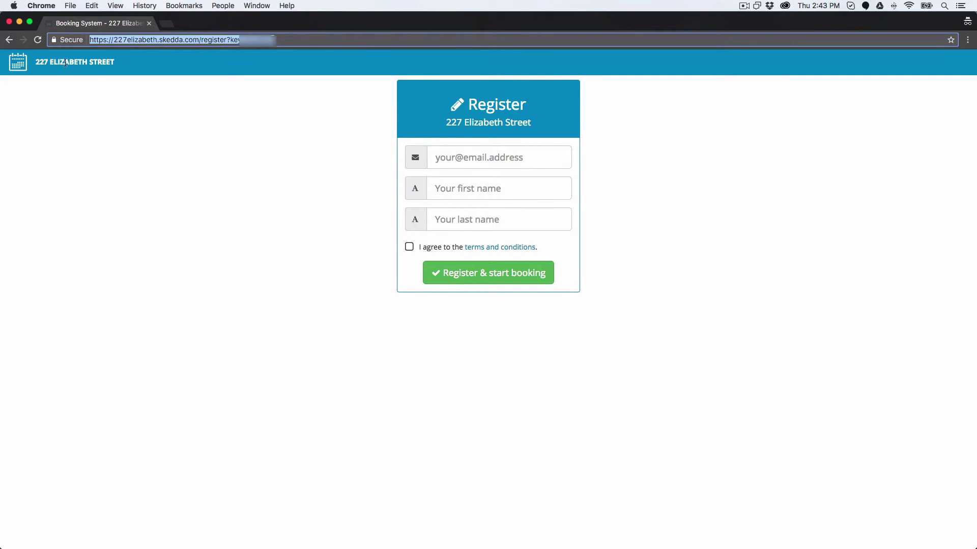
click(227, 134)
drag(247, 44, 276, 84)
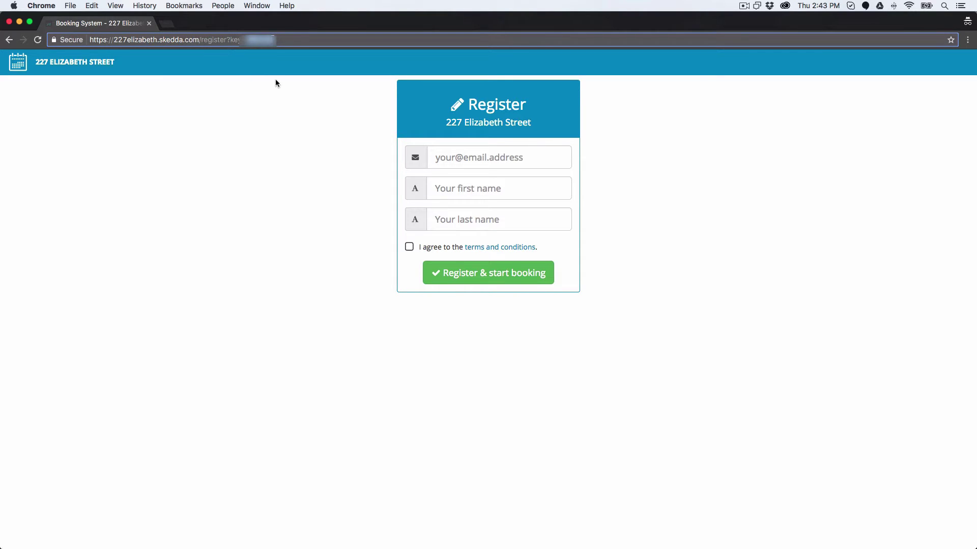
Enter the user's email, first name and last name, accept the terms, and register
click(281, 116)
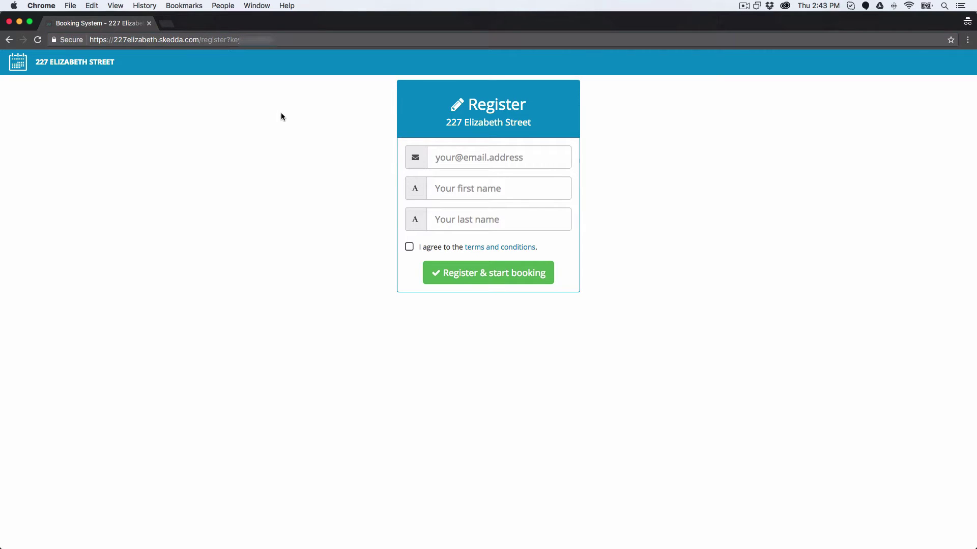
click(472, 162)
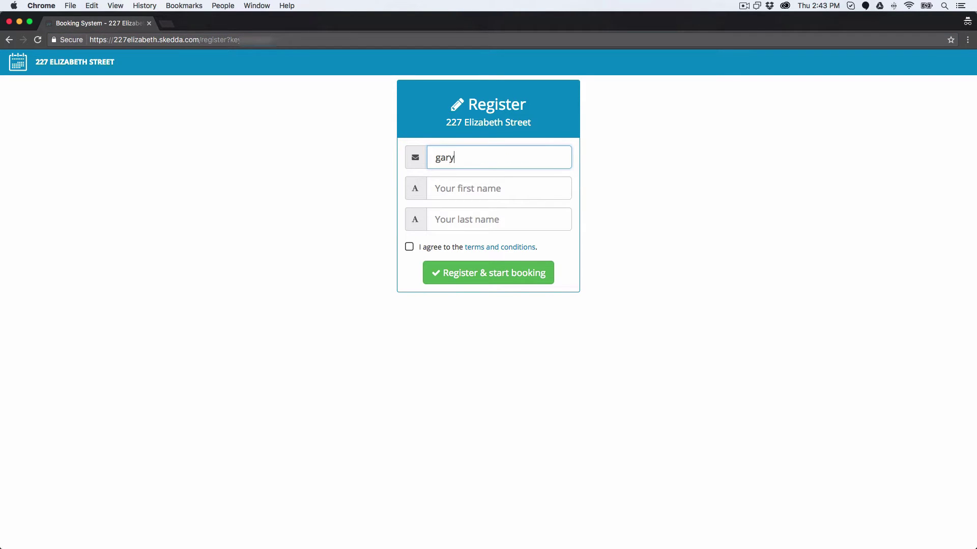
key(Tab)
key(Tab)
click(441, 247)
click(458, 268)
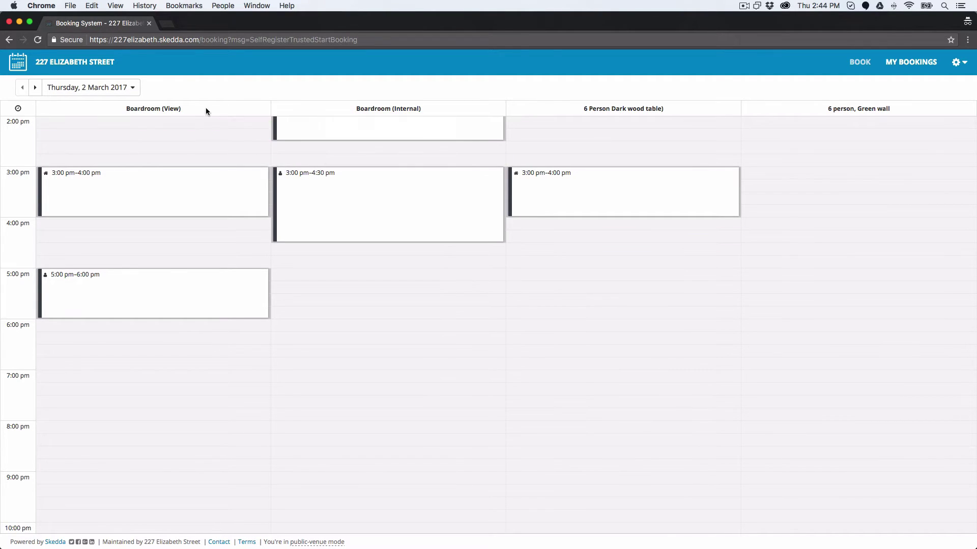
click(59, 90)
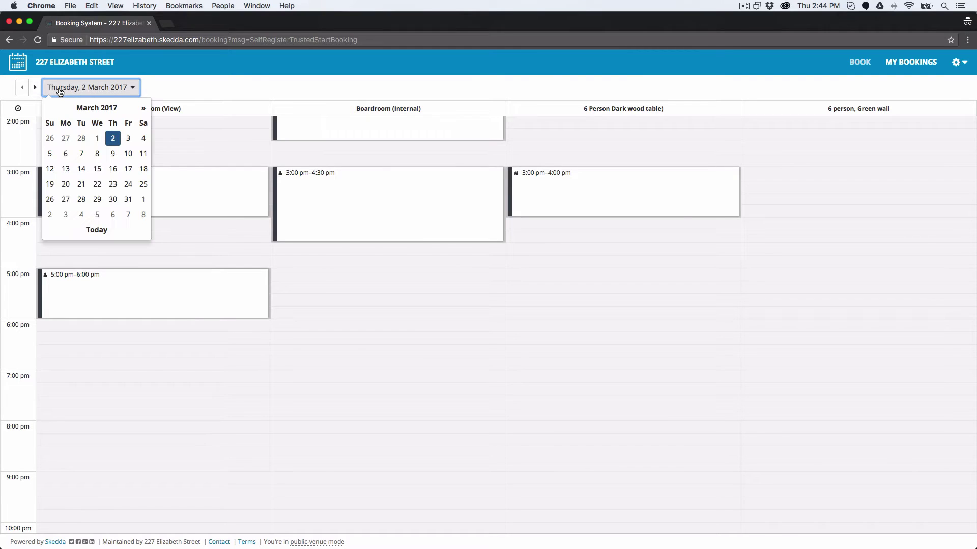
click(206, 84)
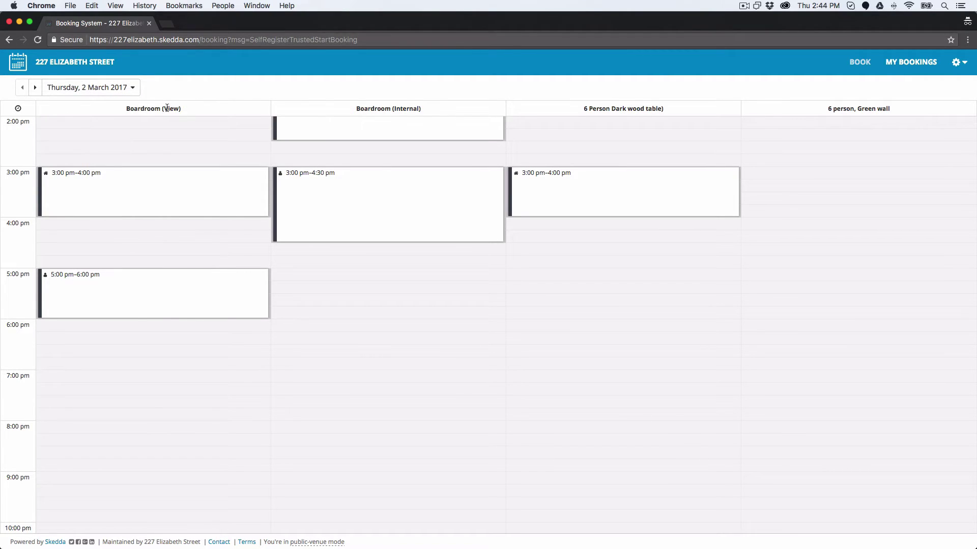
drag(160, 107, 174, 108)
drag(356, 108, 420, 109)
drag(584, 108, 891, 108)
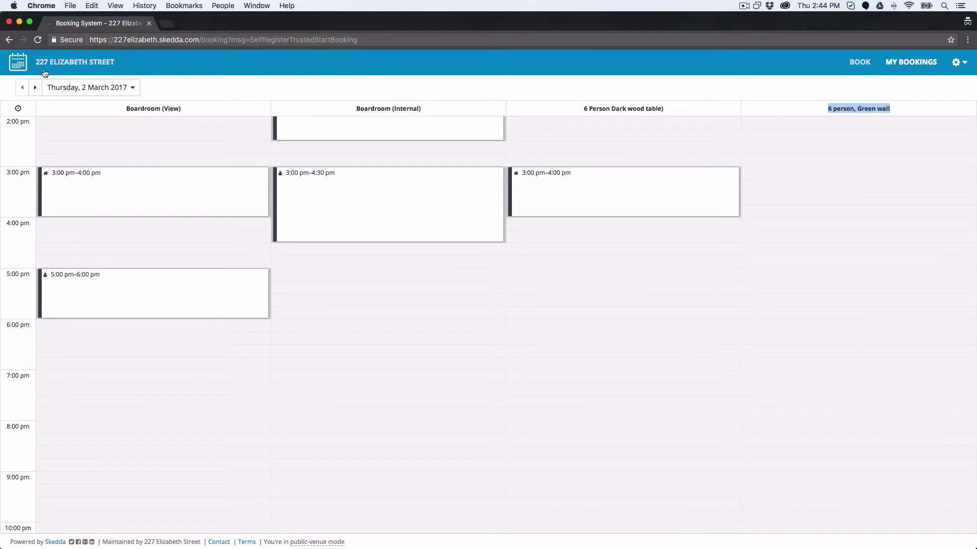
click(392, 94)
View details of the 1:00 pm and 3:00 pm Boardroom bookings and the 1:45 pm booking
scroll(785, 165, up, 5)
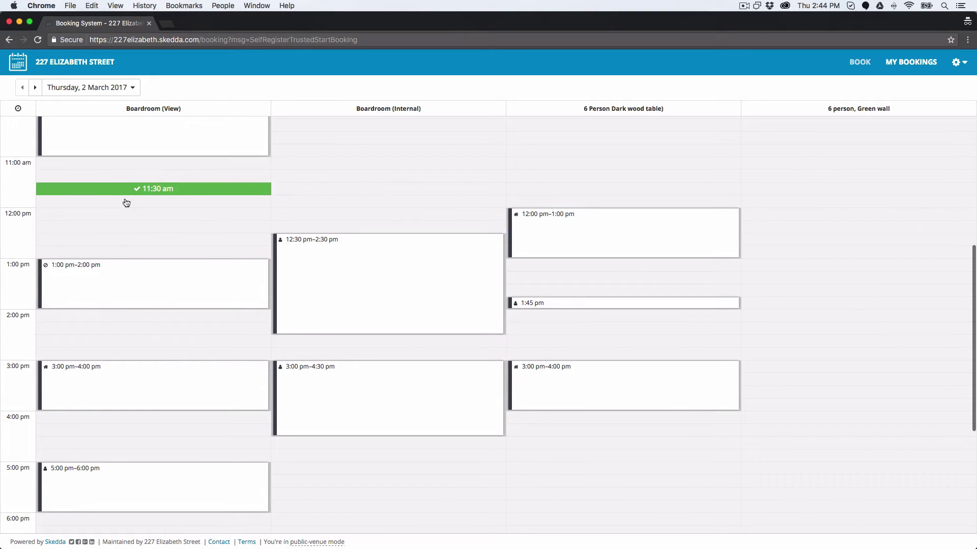
click(110, 280)
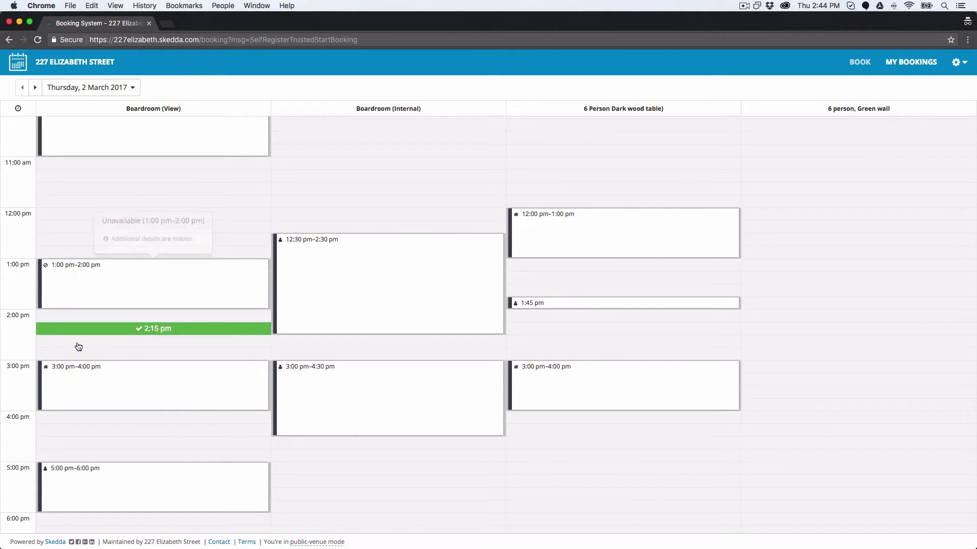
click(70, 372)
scroll(71, 366, up, 1)
click(312, 374)
scroll(313, 374, down, 1)
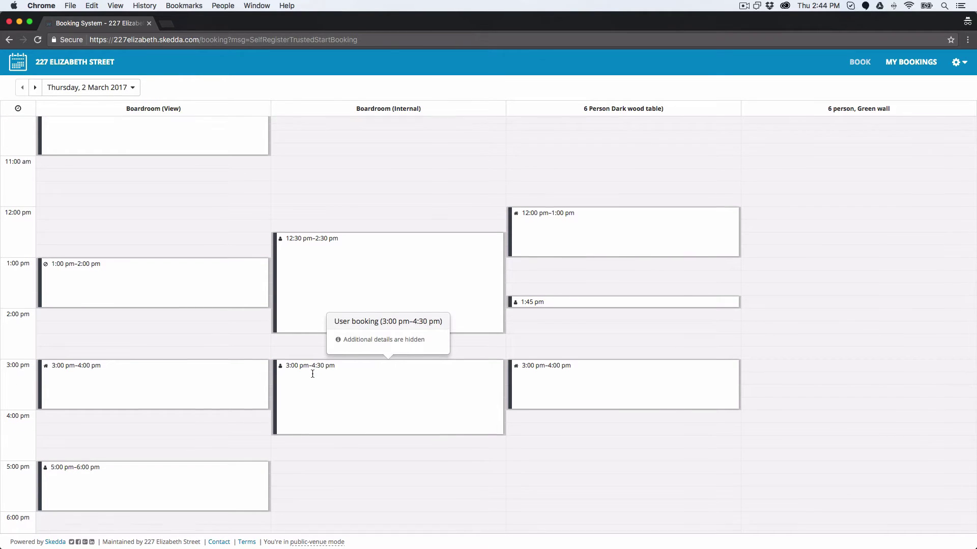
click(533, 302)
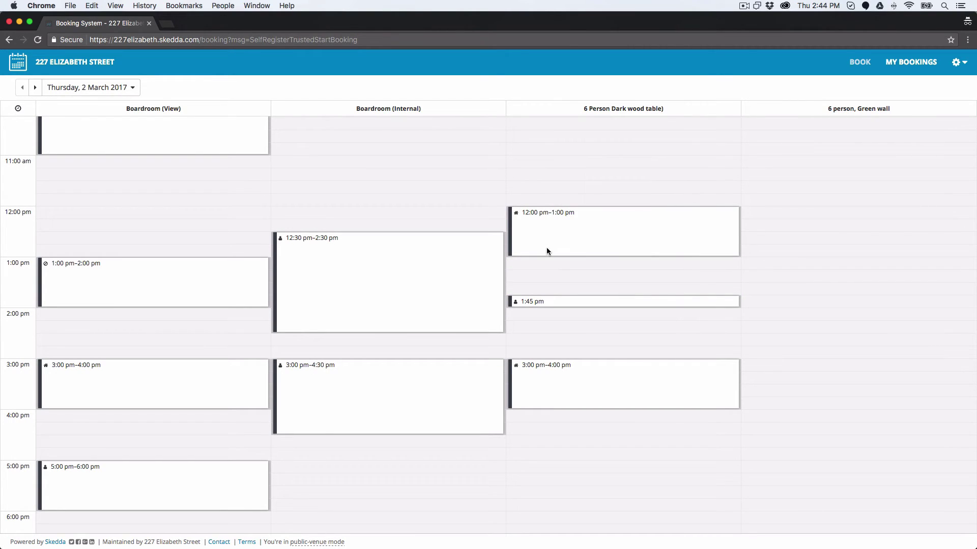
scroll(432, 227, up, 2)
Switch the calendar to Friday, 3 March 2017
scroll(432, 228, down, 5)
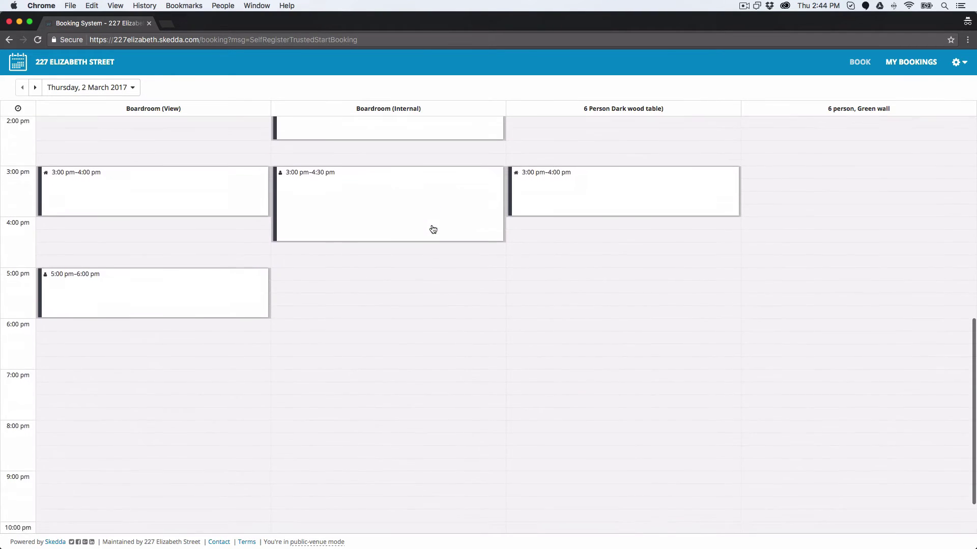
click(84, 89)
click(130, 139)
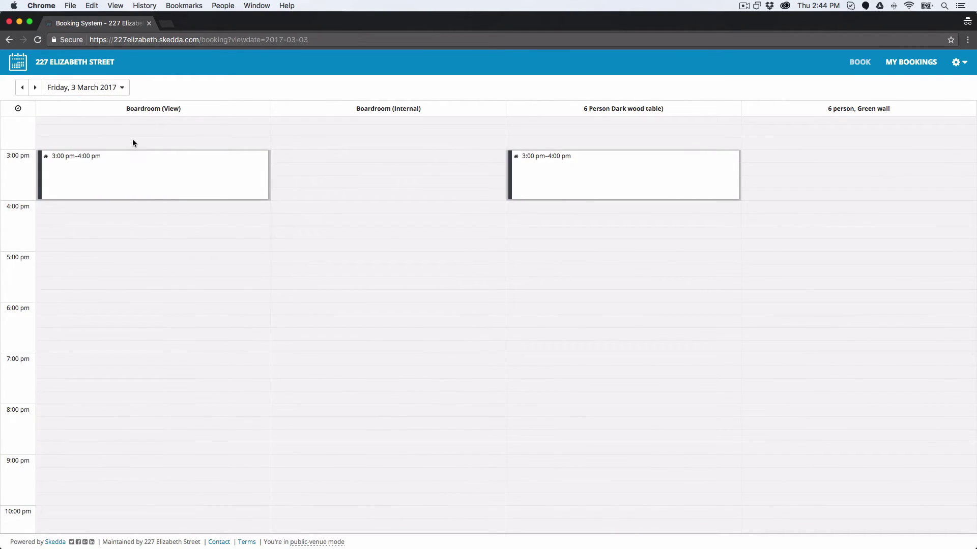
scroll(207, 219, up, 1)
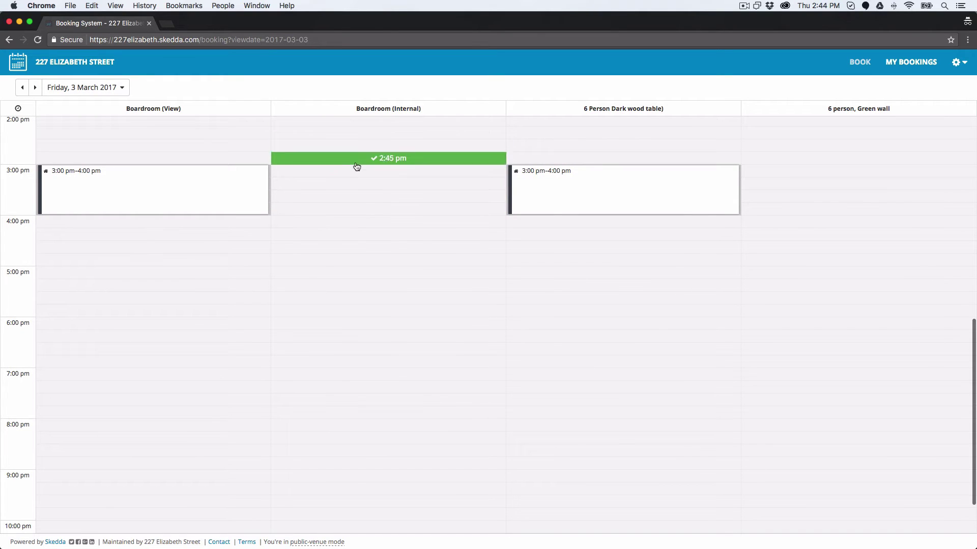
scroll(382, 183, up, 10)
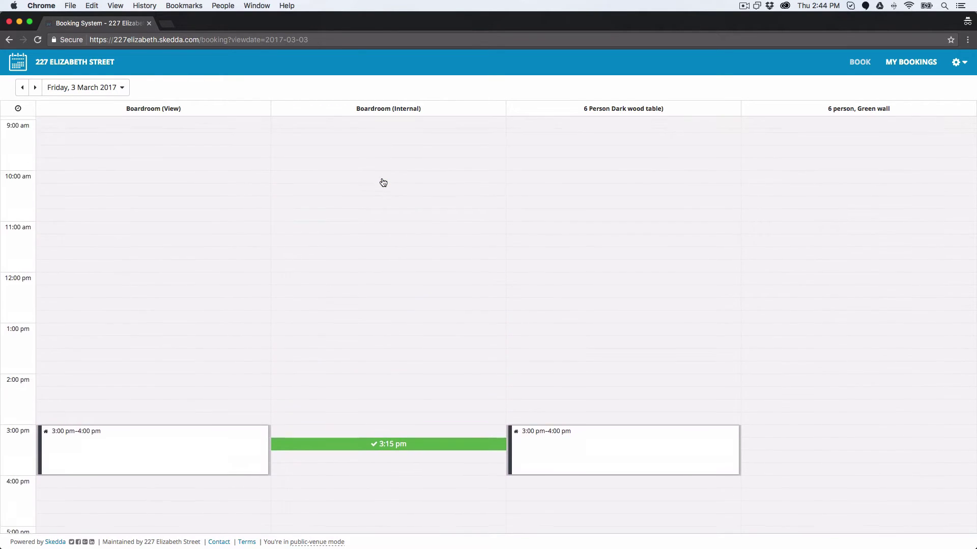
scroll(383, 183, up, 3)
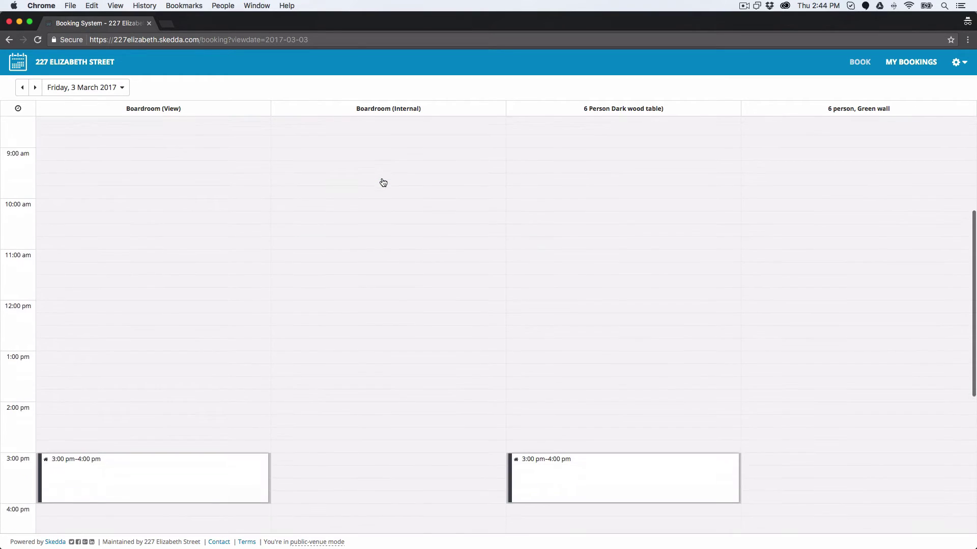
scroll(383, 183, down, 3)
scroll(383, 183, down, 1)
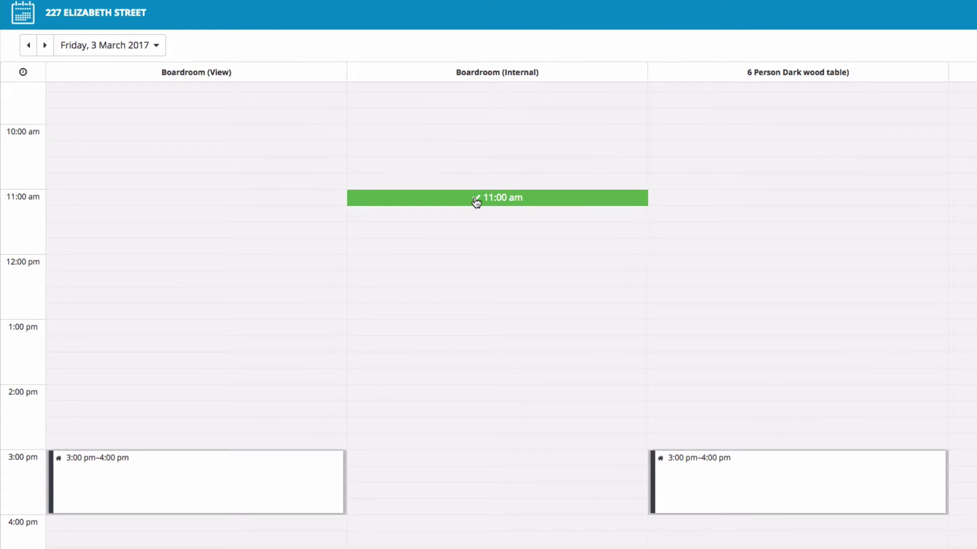
Draft a Boardroom (Internal) booking at 11:00 am, moved to 10:45 am and extended to 12:00 pm
click(476, 201)
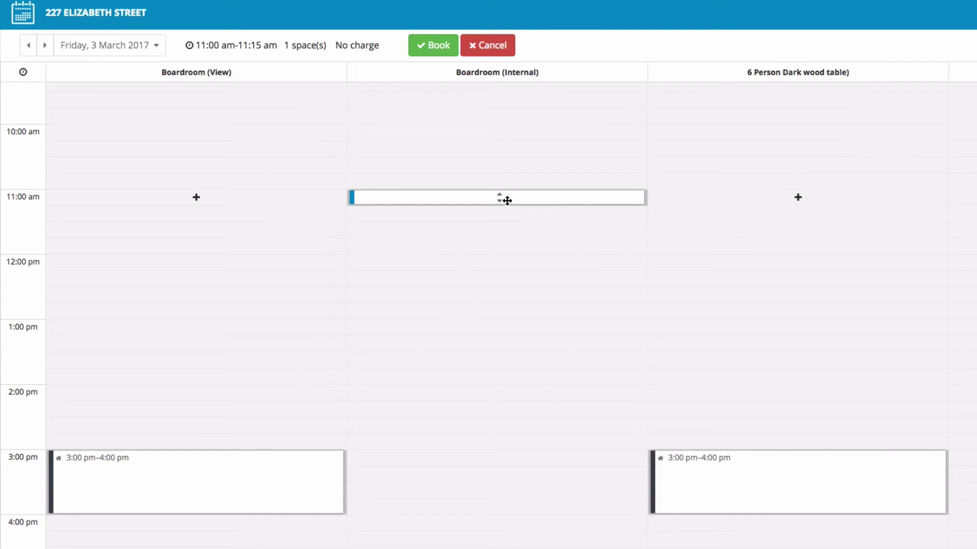
drag(507, 200, 511, 187)
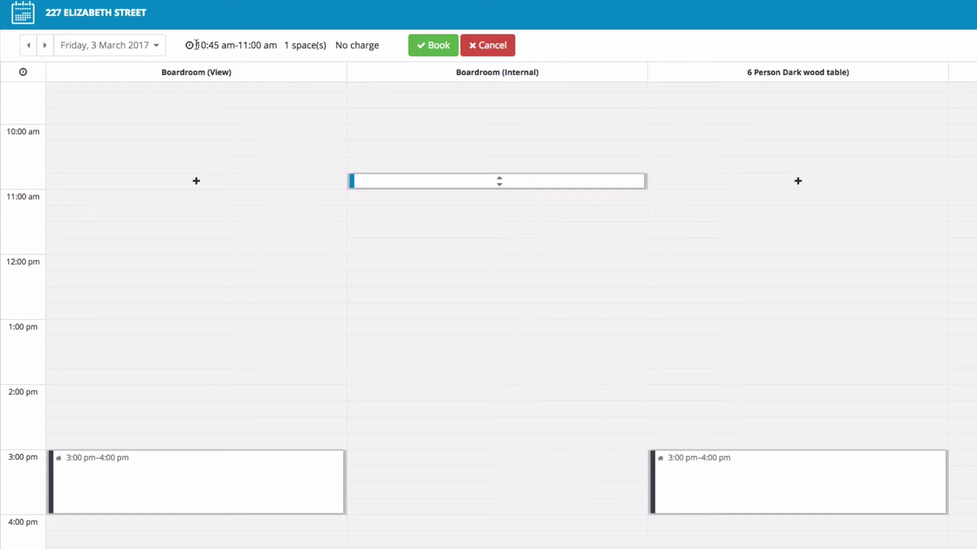
drag(197, 45, 278, 45)
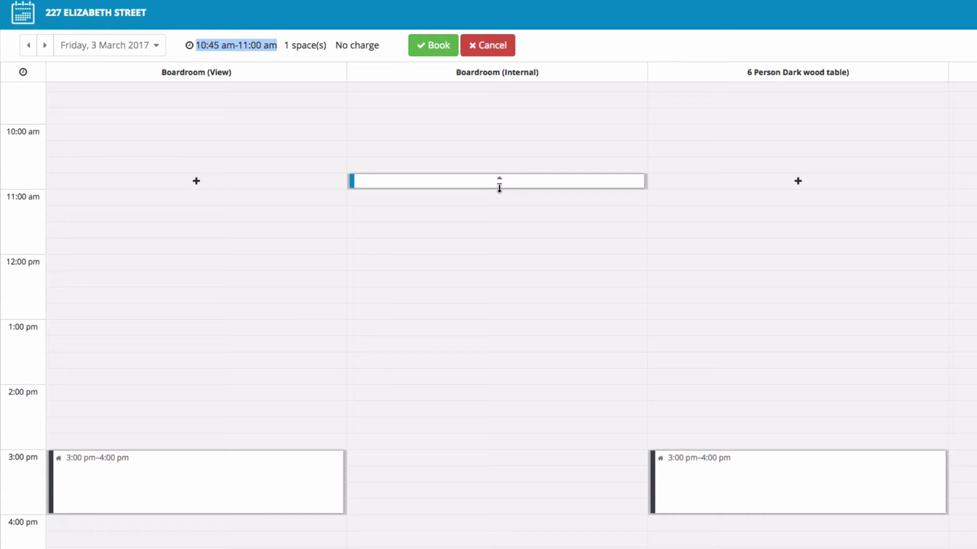
drag(499, 188, 497, 249)
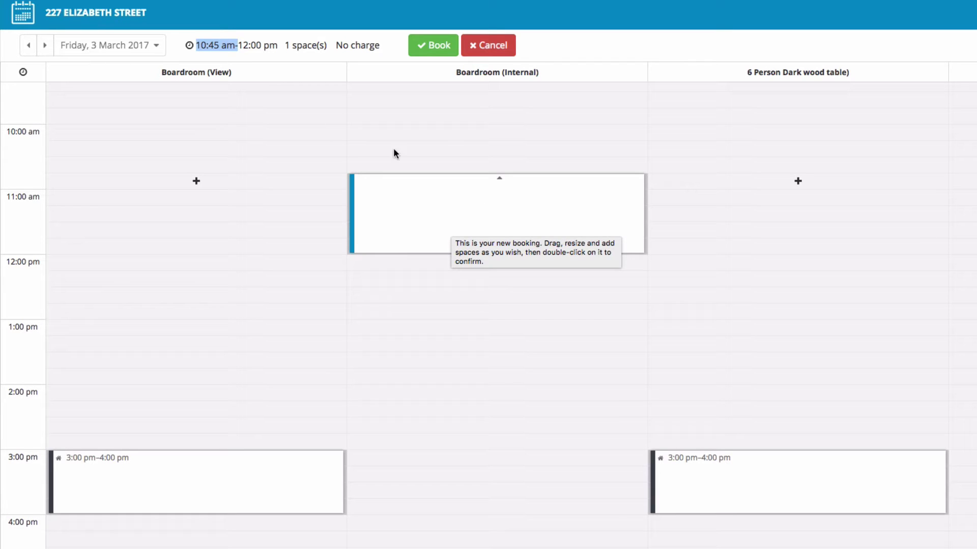
drag(197, 45, 272, 46)
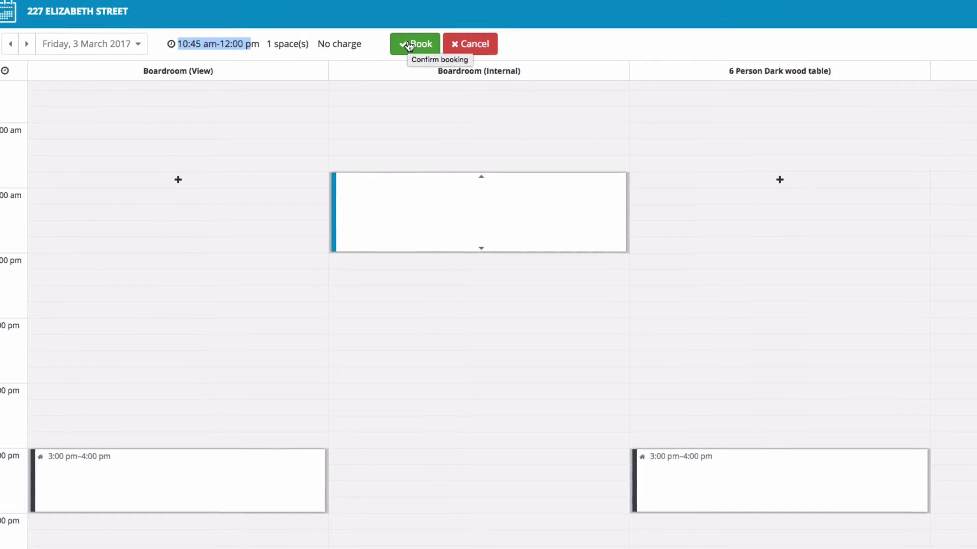
In the booking form, set the start time to 11:00 am and the end time to 12:30 pm
click(427, 47)
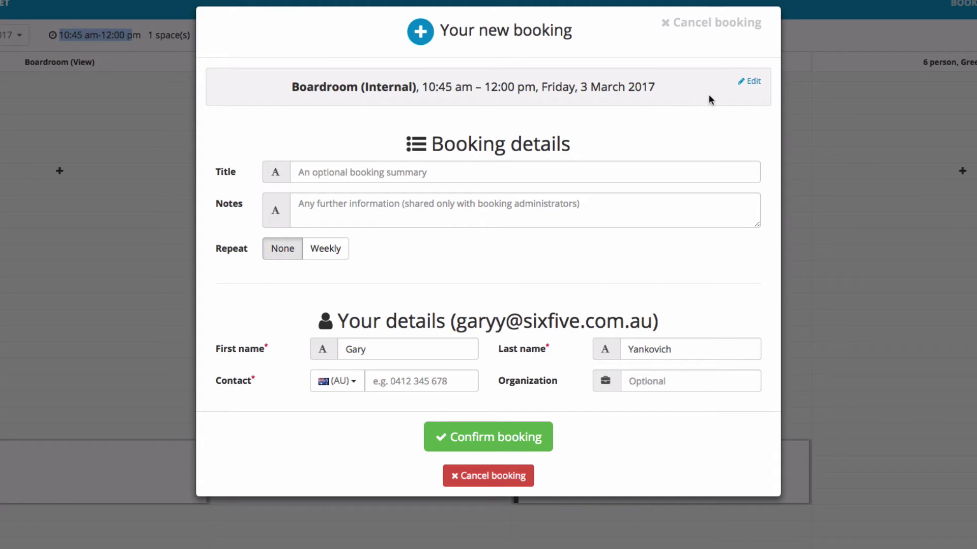
click(753, 82)
click(624, 120)
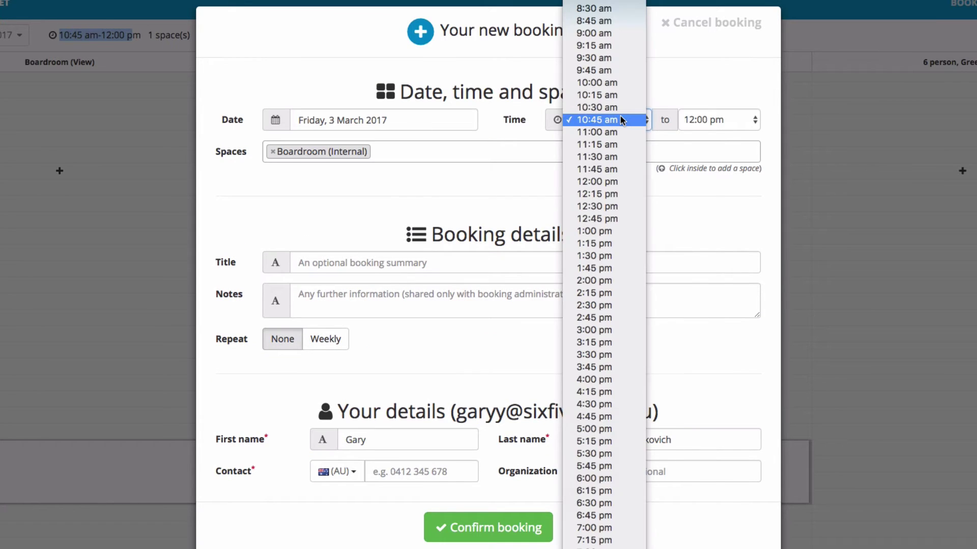
click(614, 108)
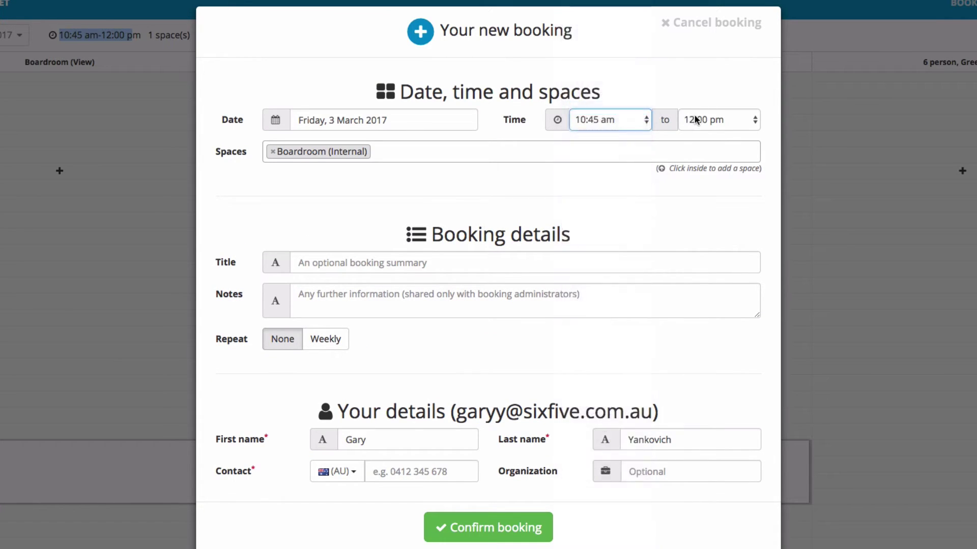
click(701, 120)
click(704, 157)
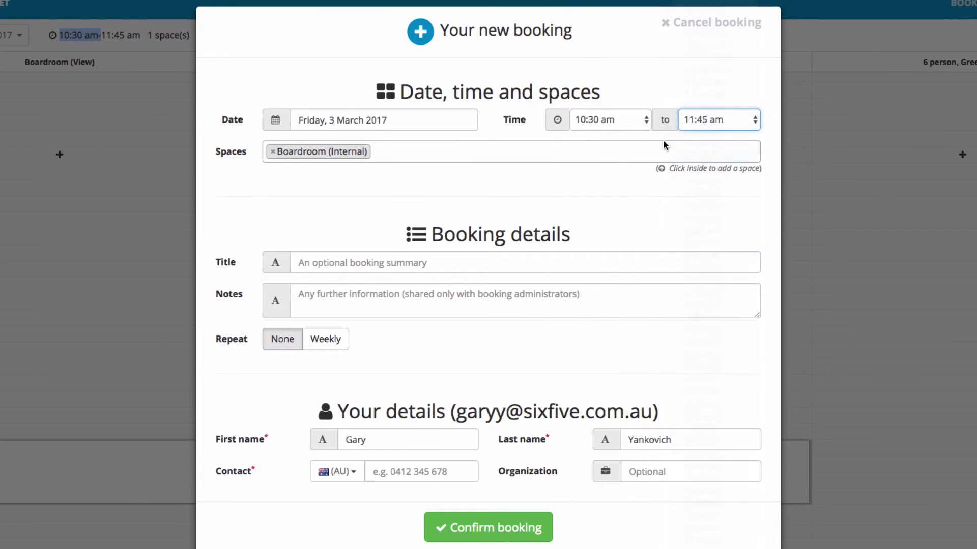
click(627, 124)
click(622, 144)
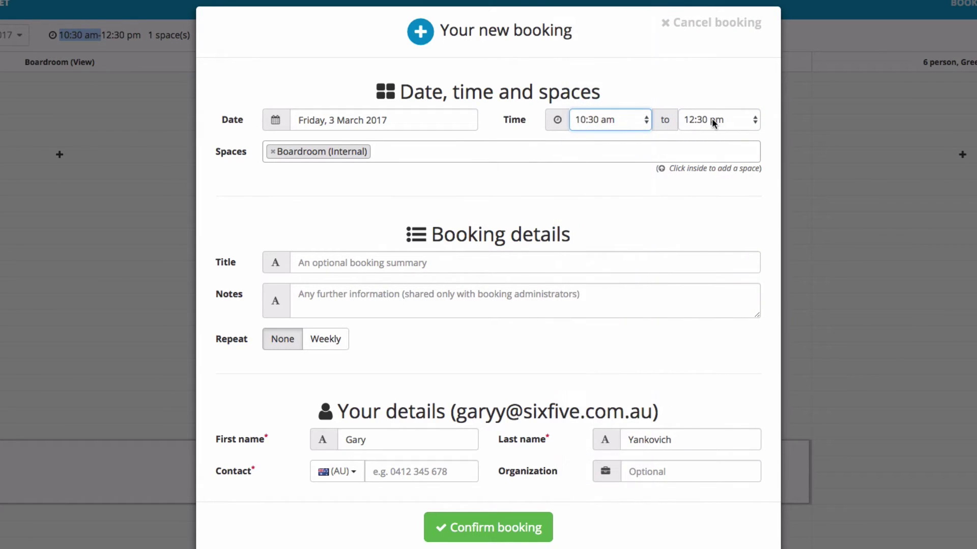
click(725, 120)
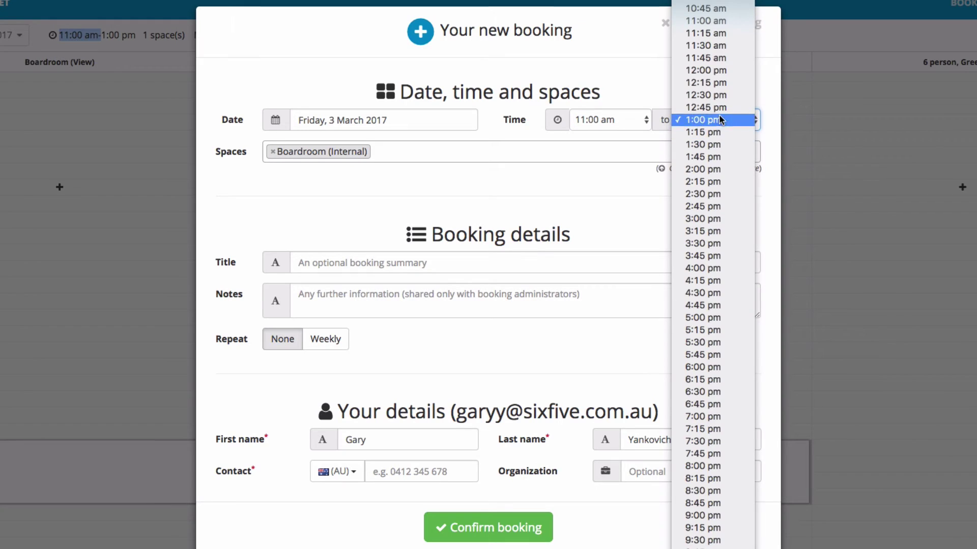
key(Escape)
key(Up)
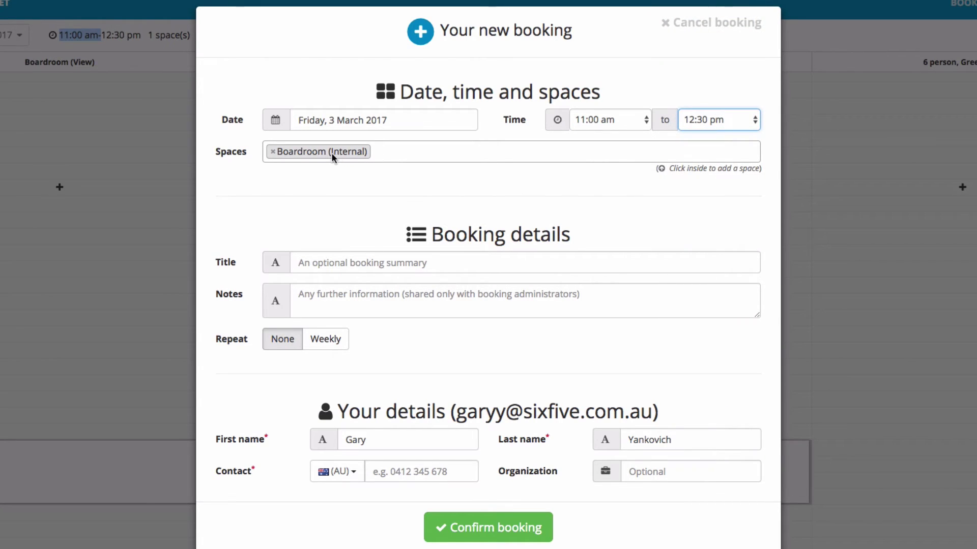
click(454, 151)
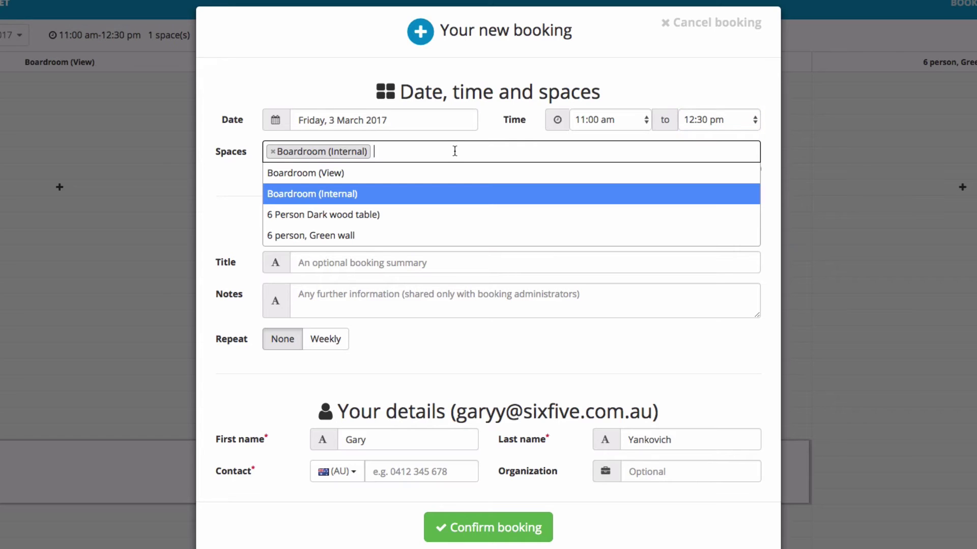
click(344, 215)
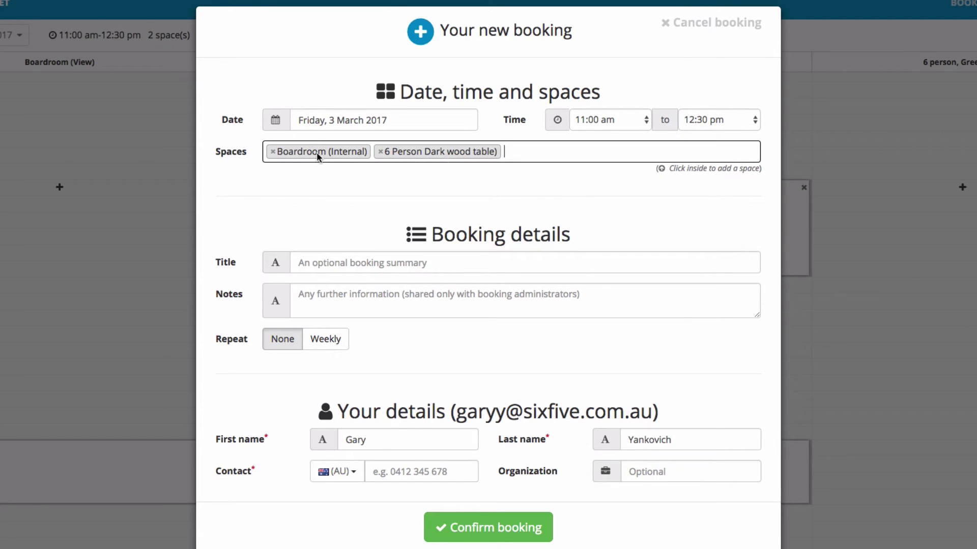
click(380, 152)
click(219, 189)
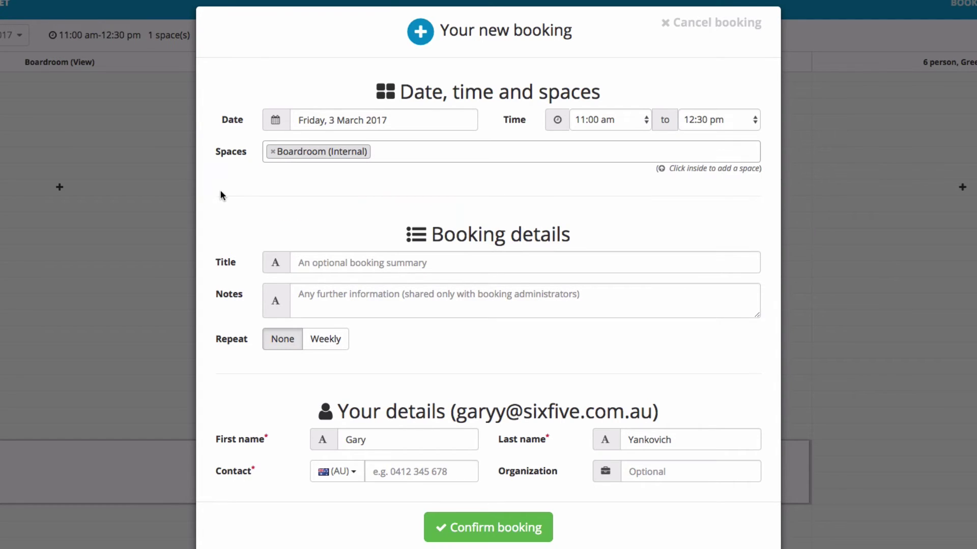
click(339, 264)
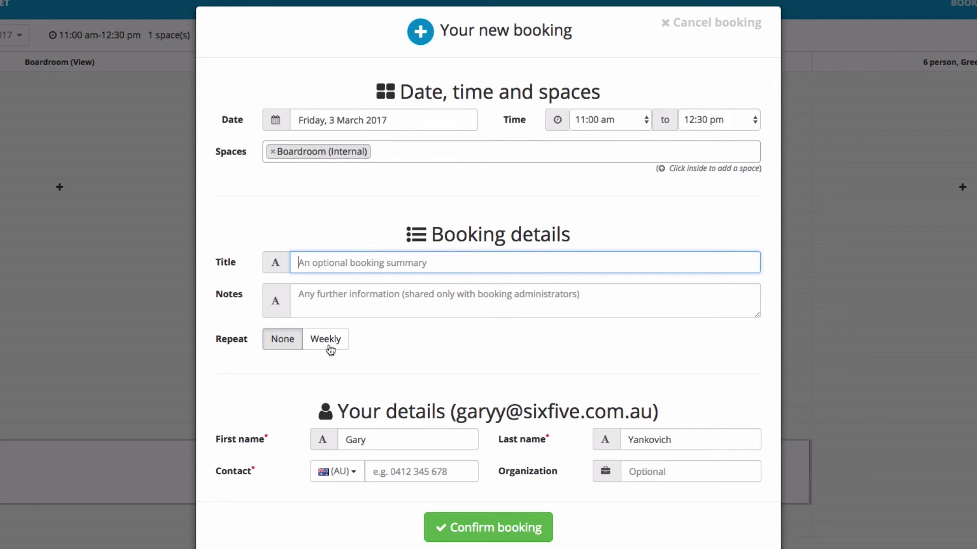
click(328, 339)
scroll(334, 354, down, 2)
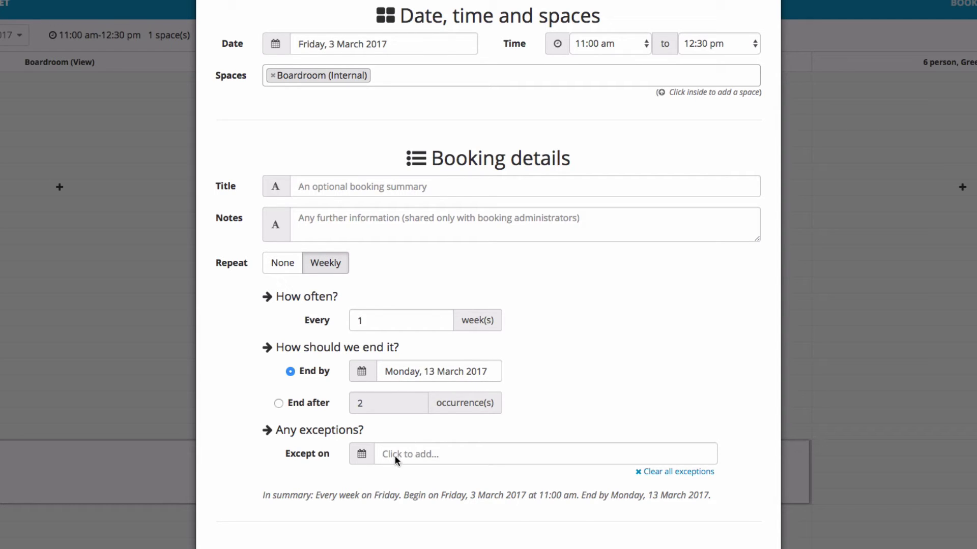
Set the booking to not repeat and review the first name field in the details form
click(281, 269)
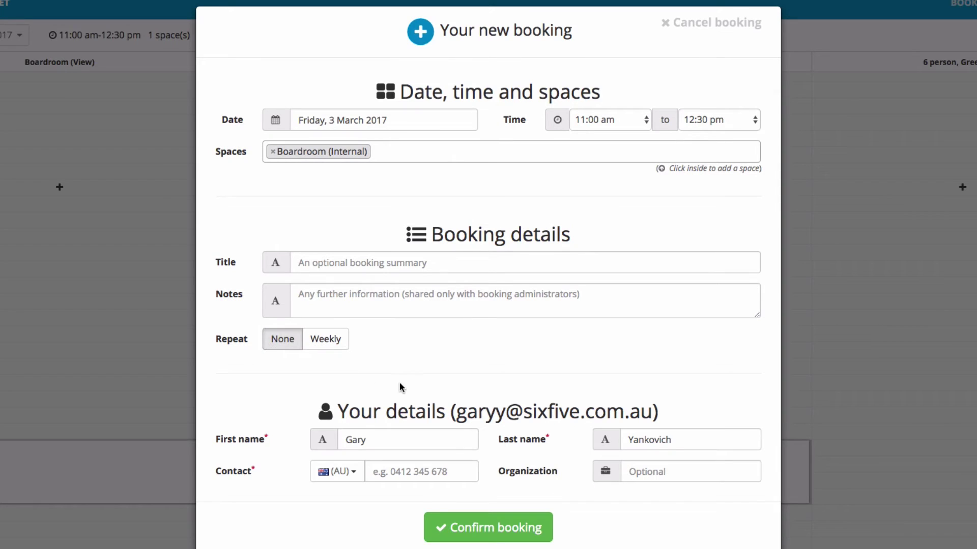
click(371, 441)
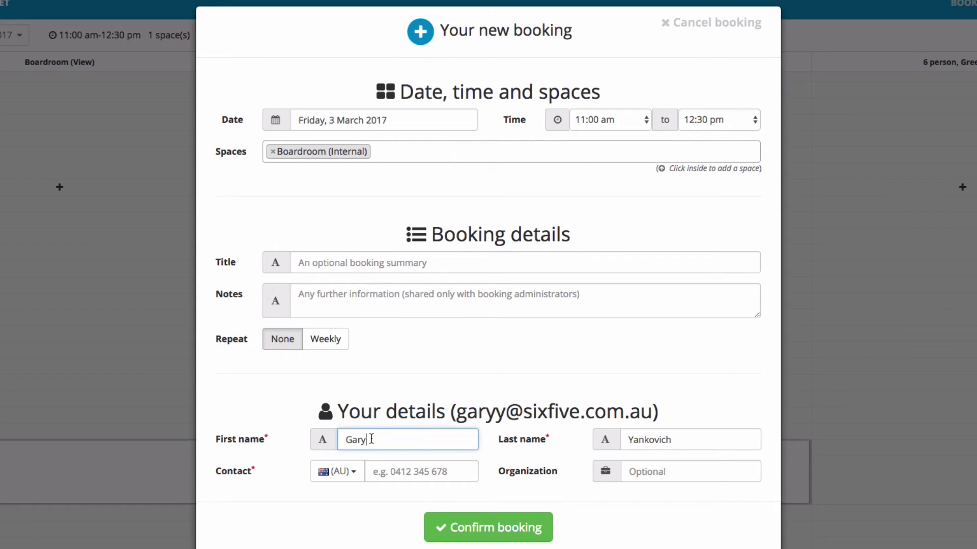
double_click(431, 437)
drag(465, 413, 544, 413)
click(388, 441)
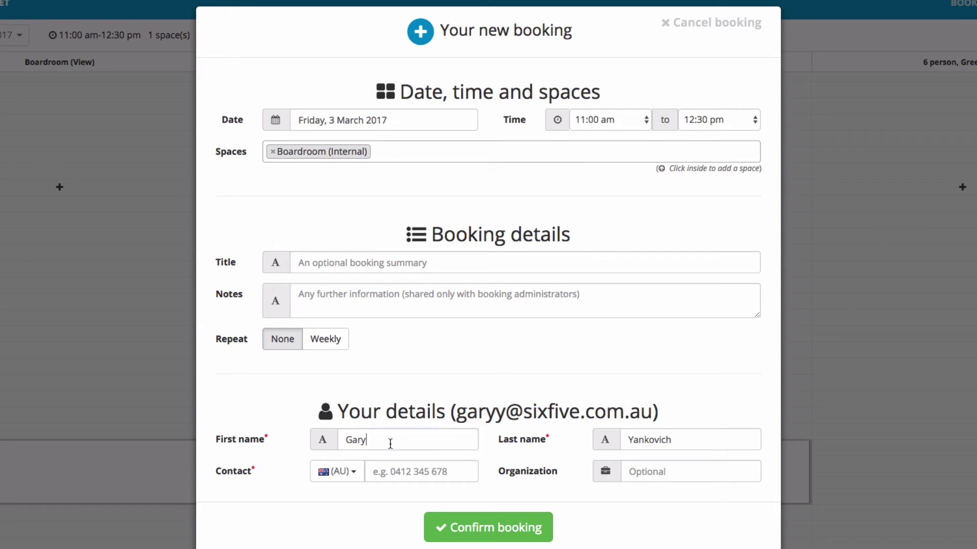
Enter the contact phone number and organization 'SixFive', then confirm the booking
click(393, 472)
click(682, 464)
text(Six)
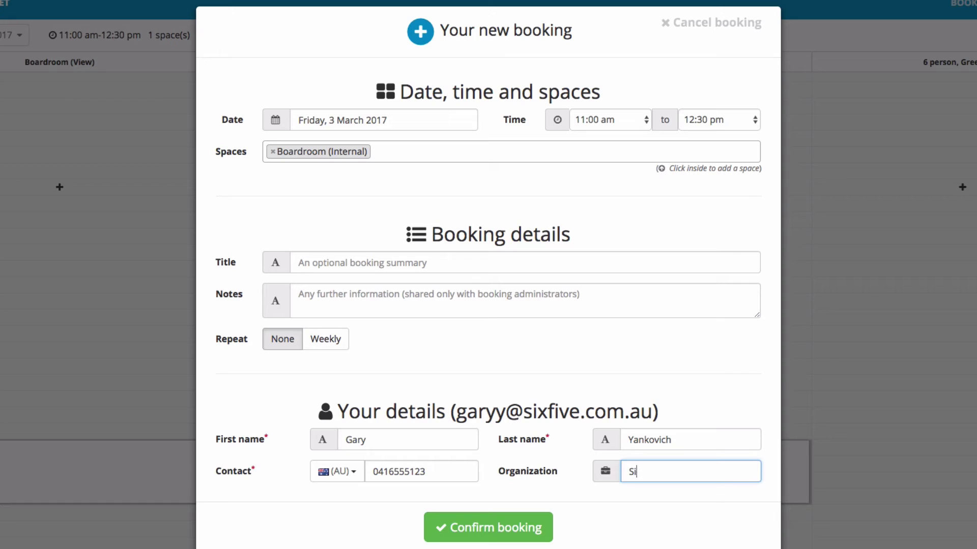
text(Fiv)
key(BackSpace)
key(BackSpace)
text(ve)
click(496, 529)
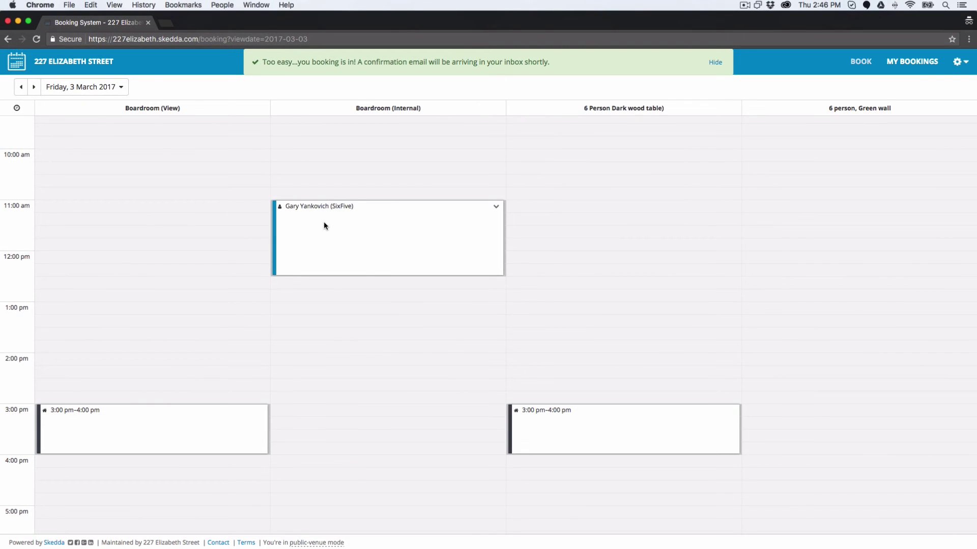
scroll(401, 330, up, 2)
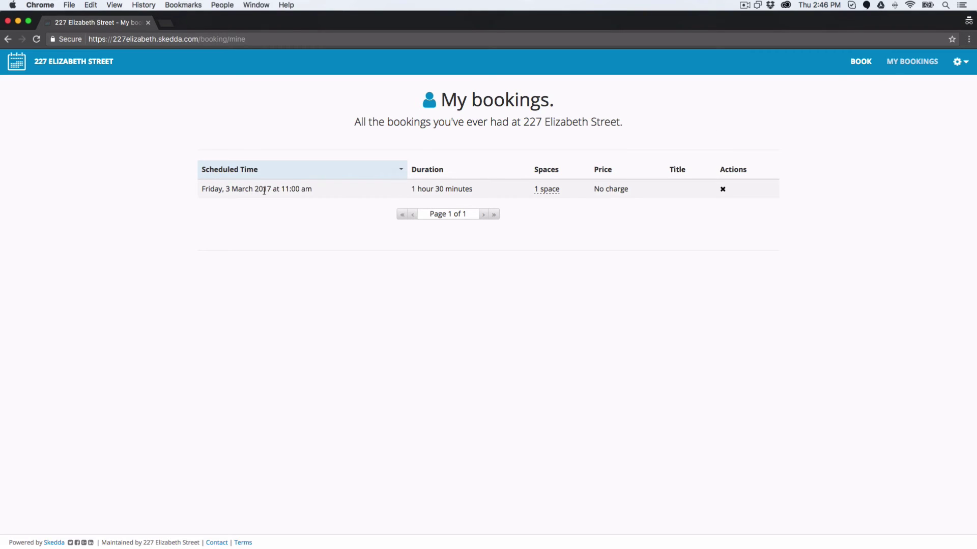
Bring up the cancel option for the Friday 11:00 am booking in My bookings
mouse_move(551, 190)
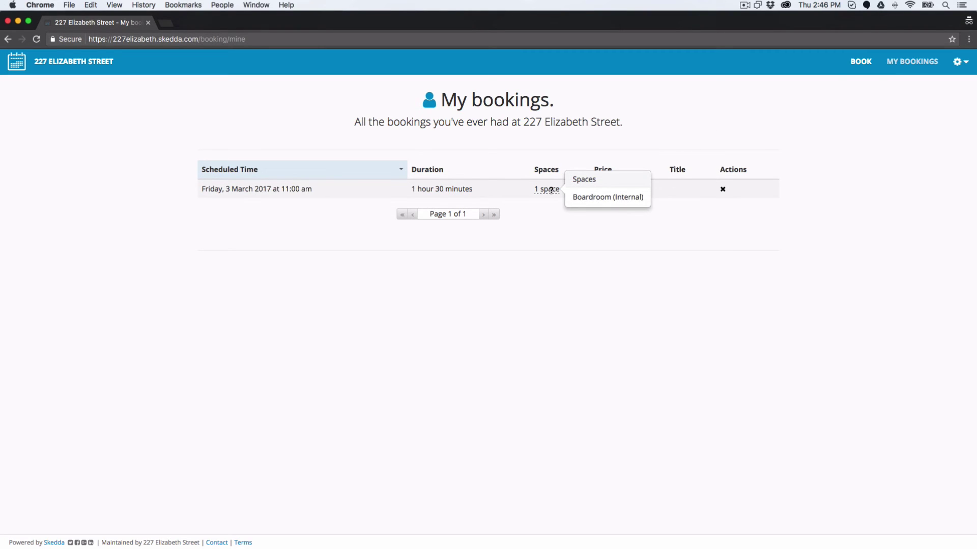
click(723, 189)
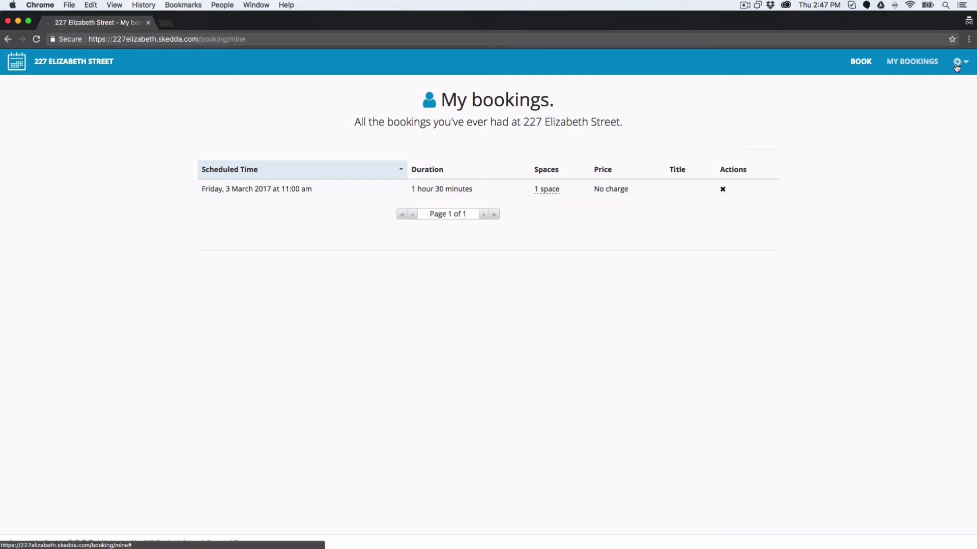
Return to the calendar on Friday, 3 March 2017 and check the booking's options without cancelling
click(862, 61)
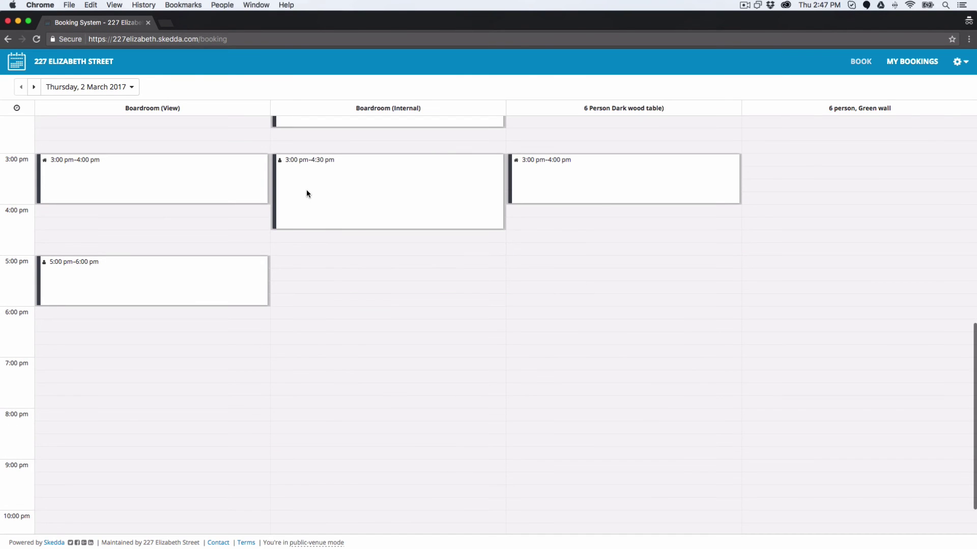
scroll(326, 199, up, 2)
scroll(349, 206, up, 1)
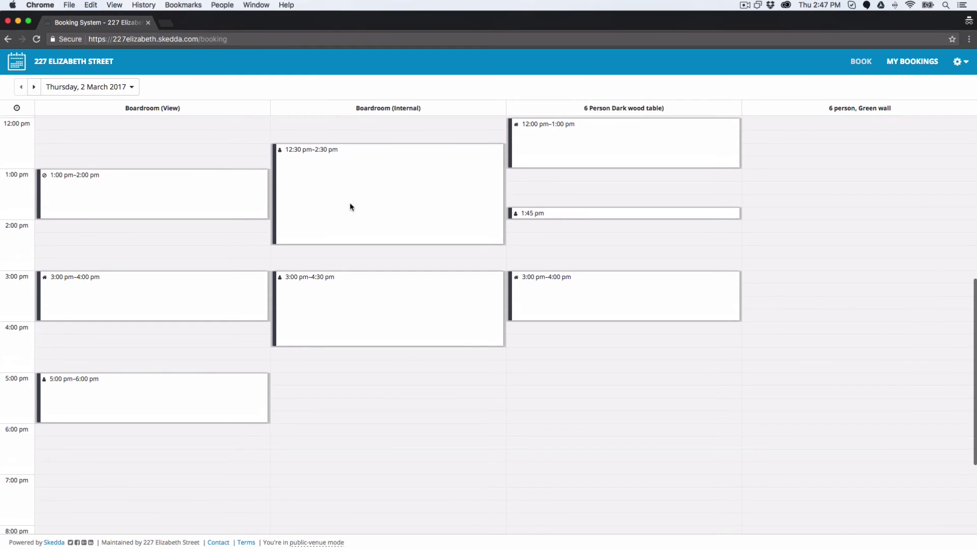
click(34, 87)
scroll(384, 218, up, 2)
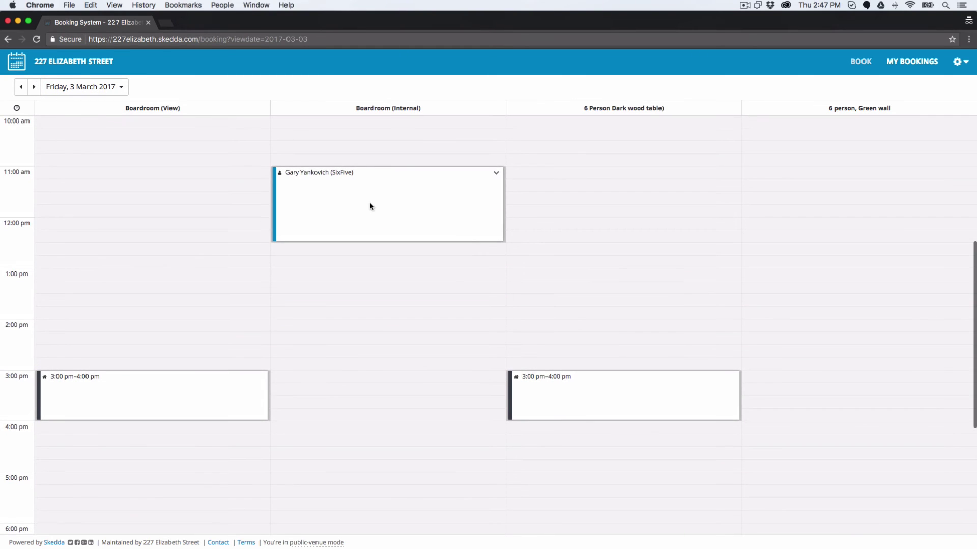
click(496, 172)
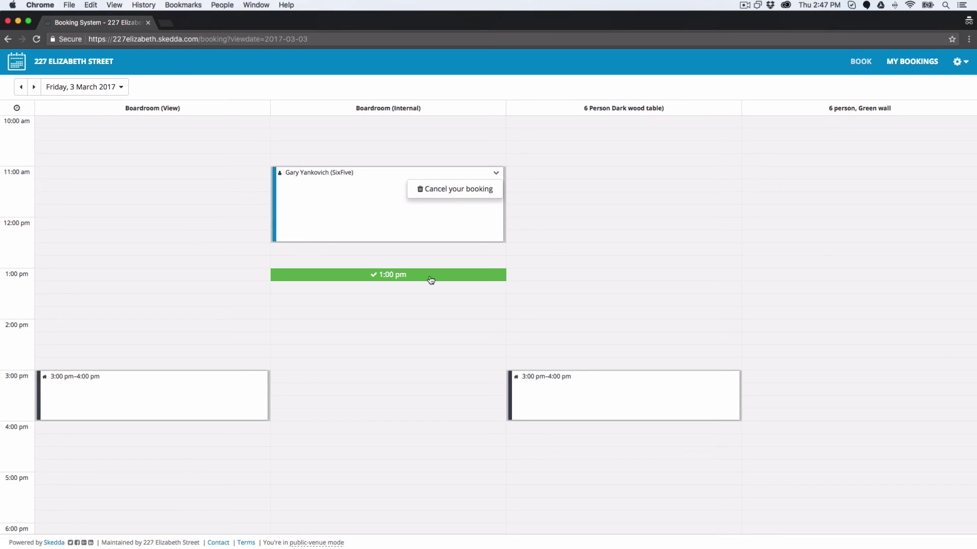
click(352, 203)
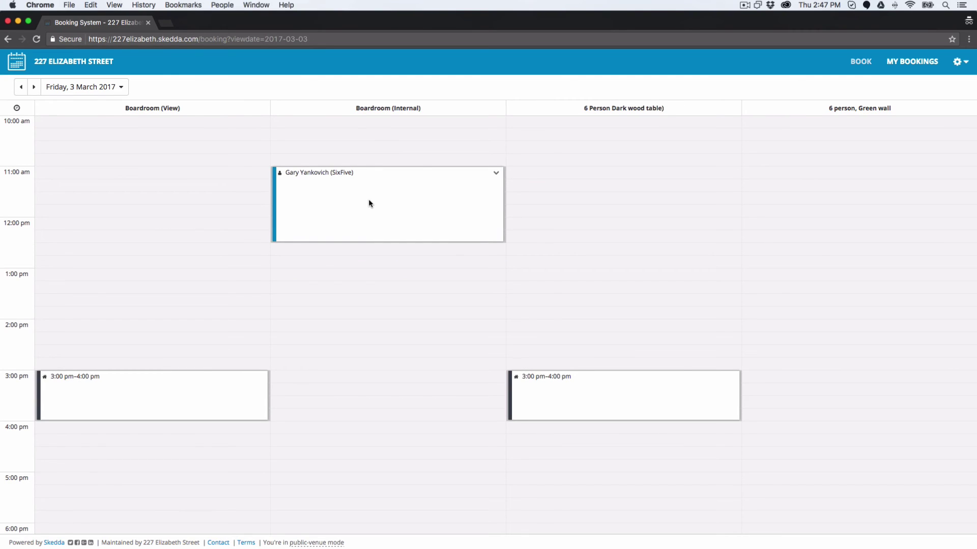
scroll(369, 201, up, 1)
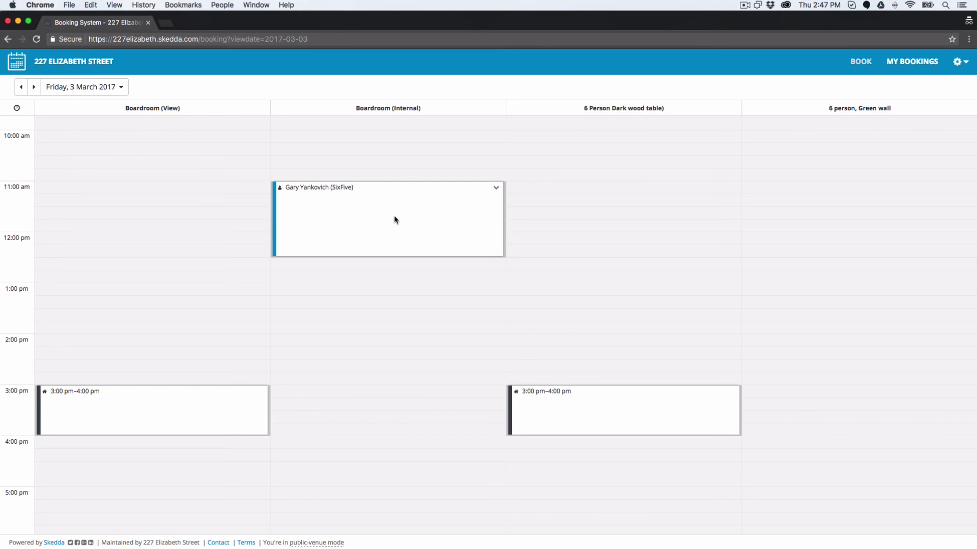
click(200, 38)
drag(201, 38, 87, 39)
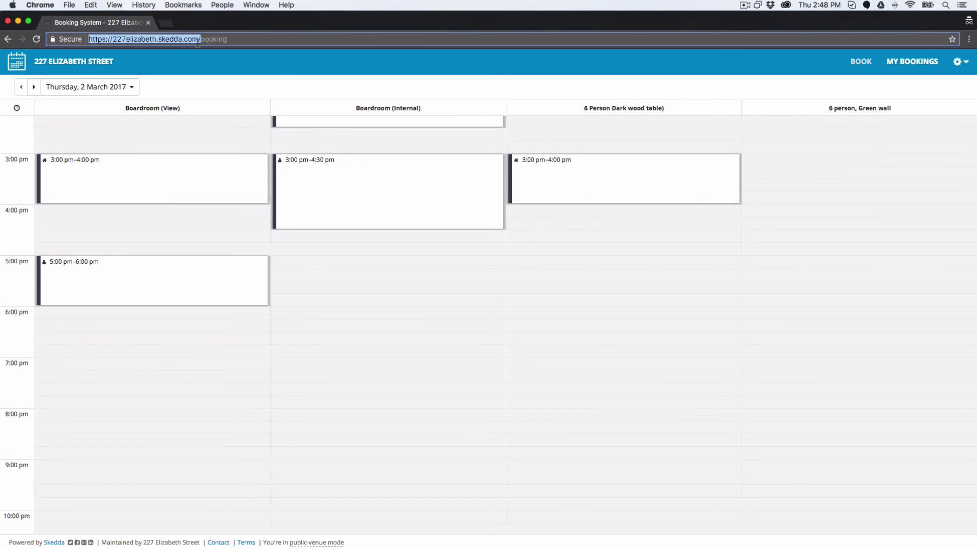
key(Right)
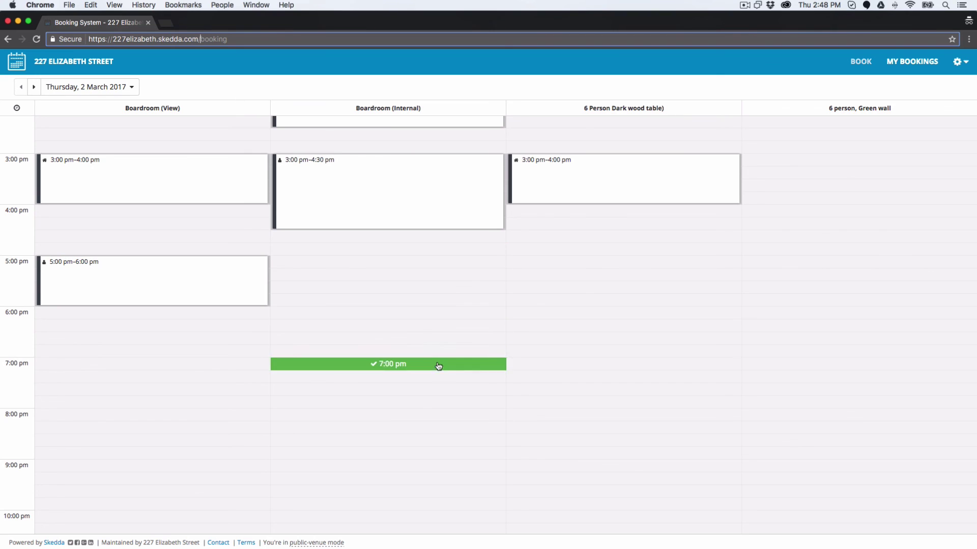
scroll(422, 340, up, 5)
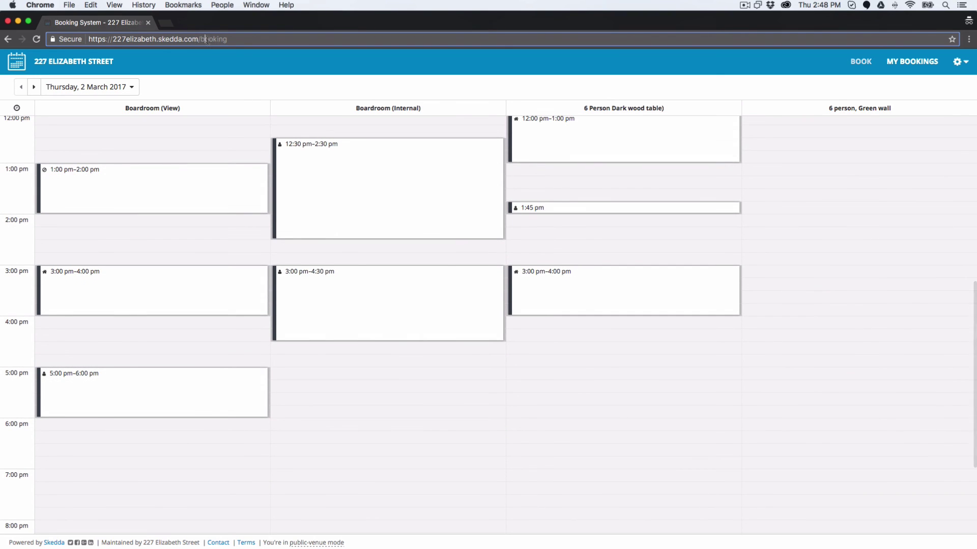